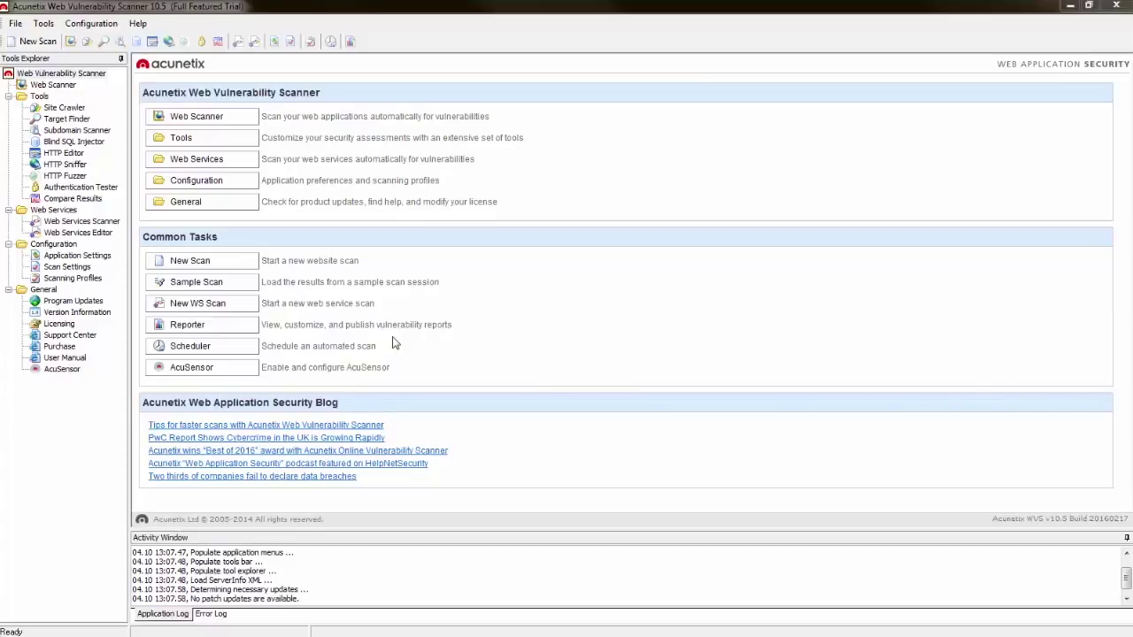
# Step: Open the Scheduler's application settings and review its web interface, scan results and email notification options
pyautogui.click(68, 256)
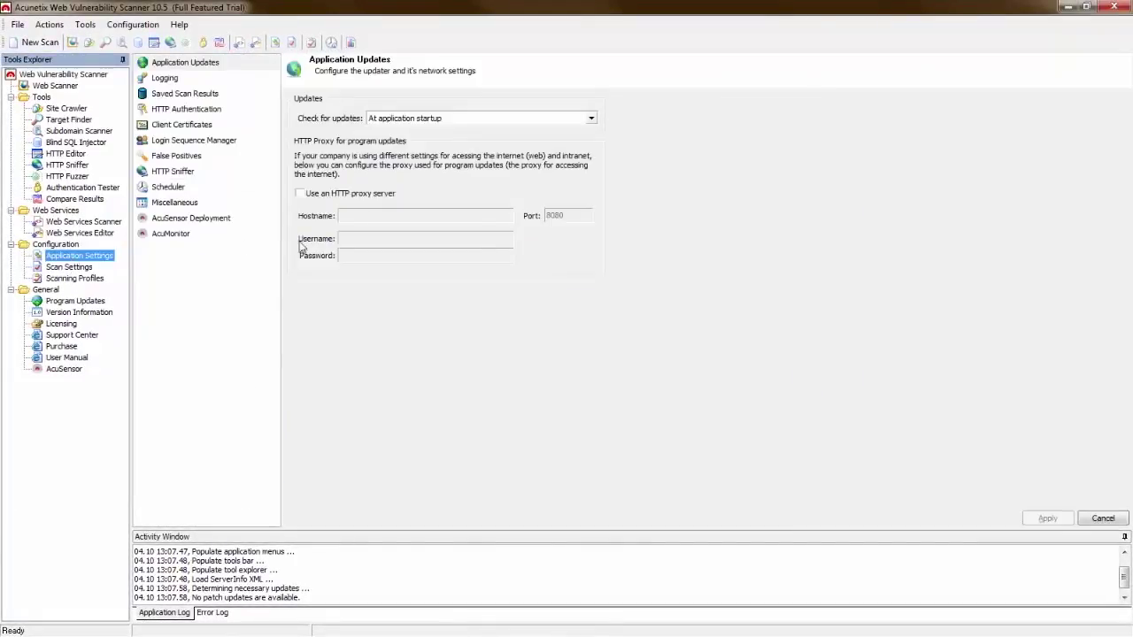
pyautogui.click(176, 186)
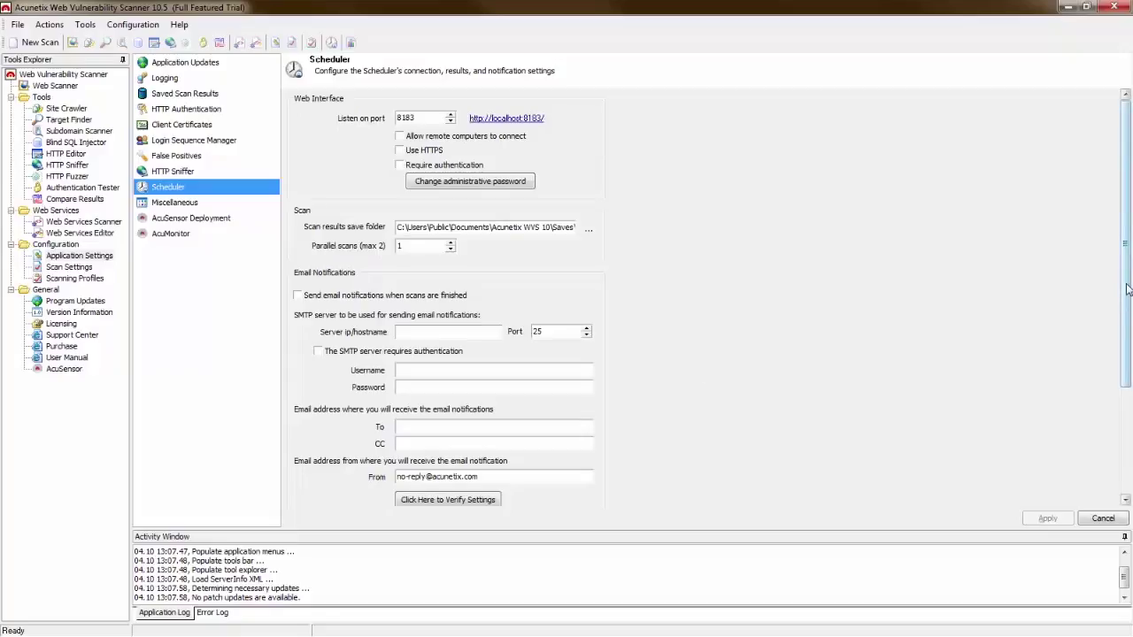
pyautogui.moveTo(1127, 286); pyautogui.dragTo(1130, 462)
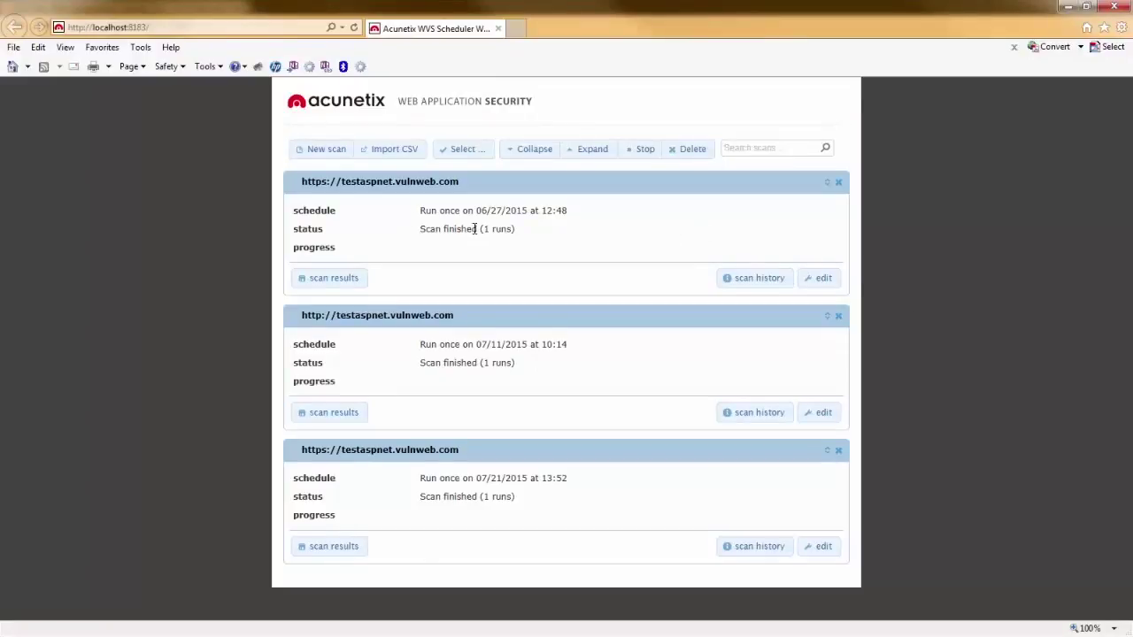
pyautogui.click(308, 158)
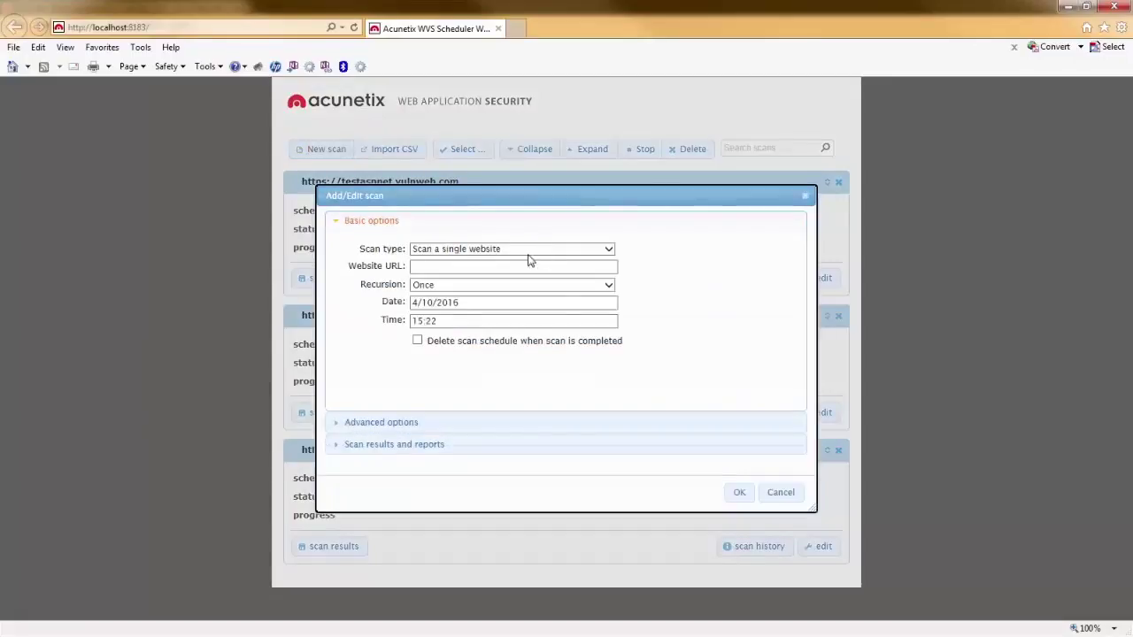
pyautogui.click(462, 269)
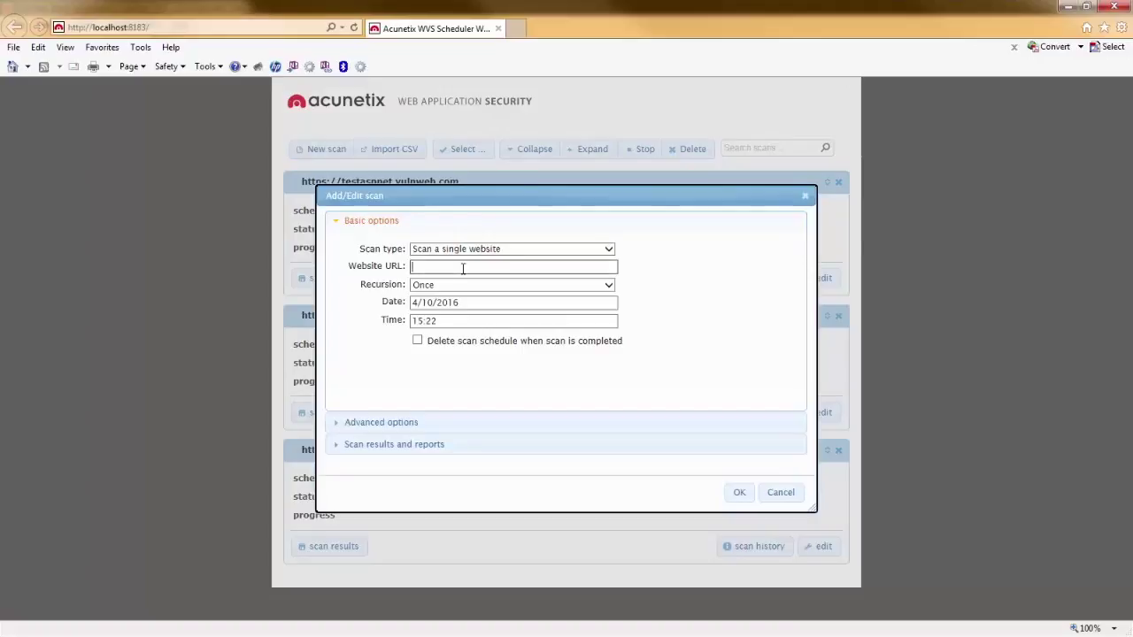
pyautogui.write('http://tests')
pyautogui.write('pnet.')
pyautogui.press('BackSpace')
pyautogui.write('a')
pyautogui.press('End')
pyautogui.write('vulnweb.com')
# Step: Set the new scan's run date to 04/11/2016
pyautogui.click(505, 322)
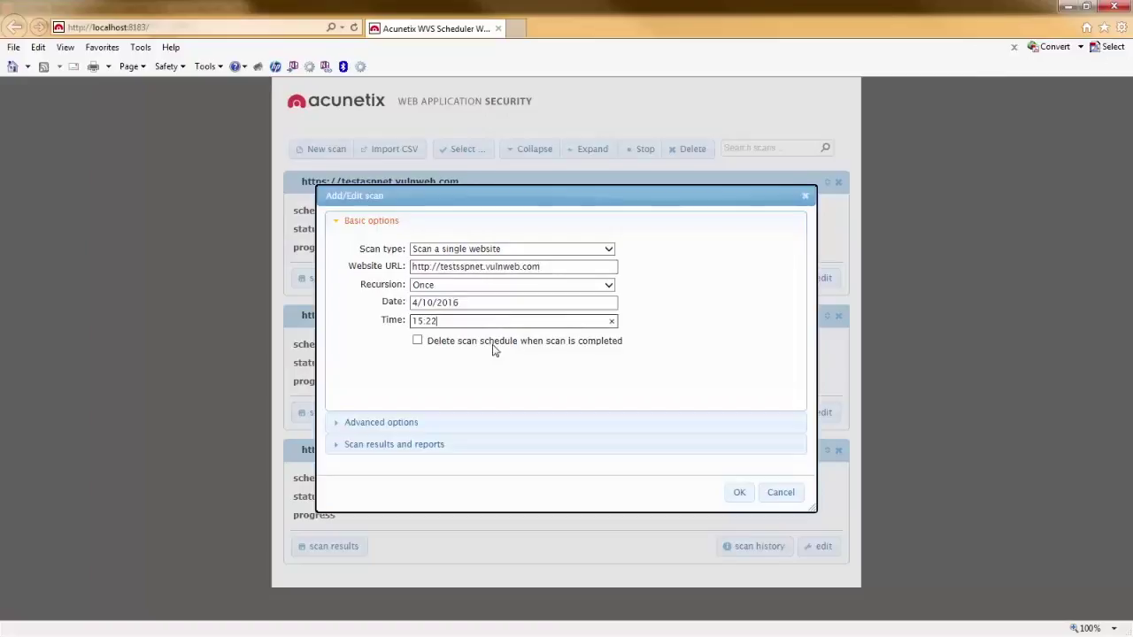
pyautogui.click(591, 301)
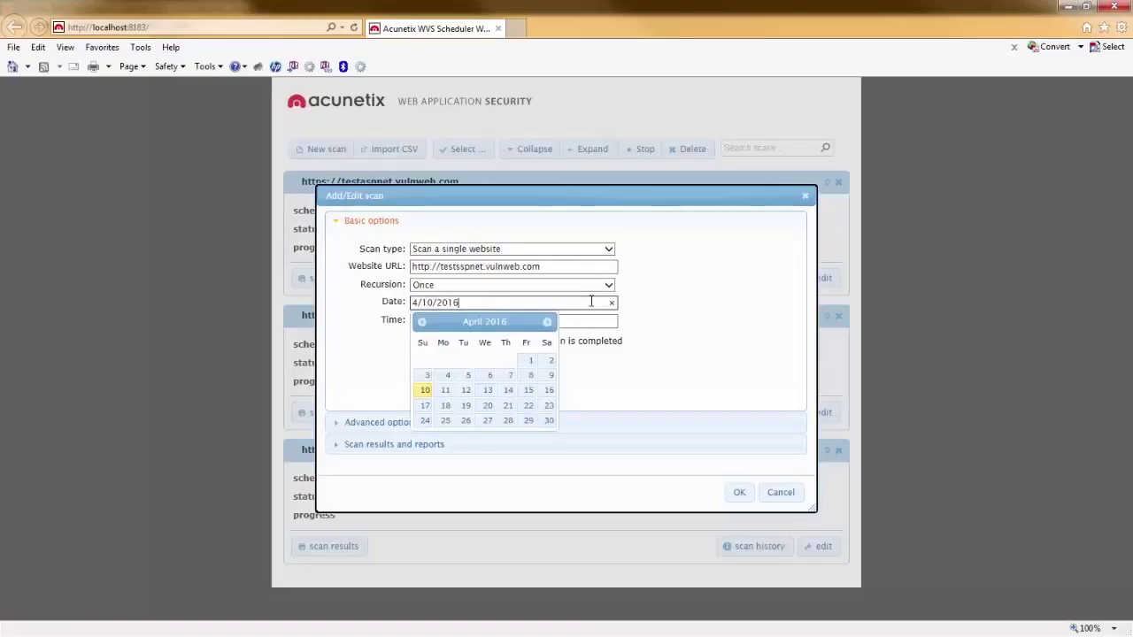
pyautogui.click(444, 390)
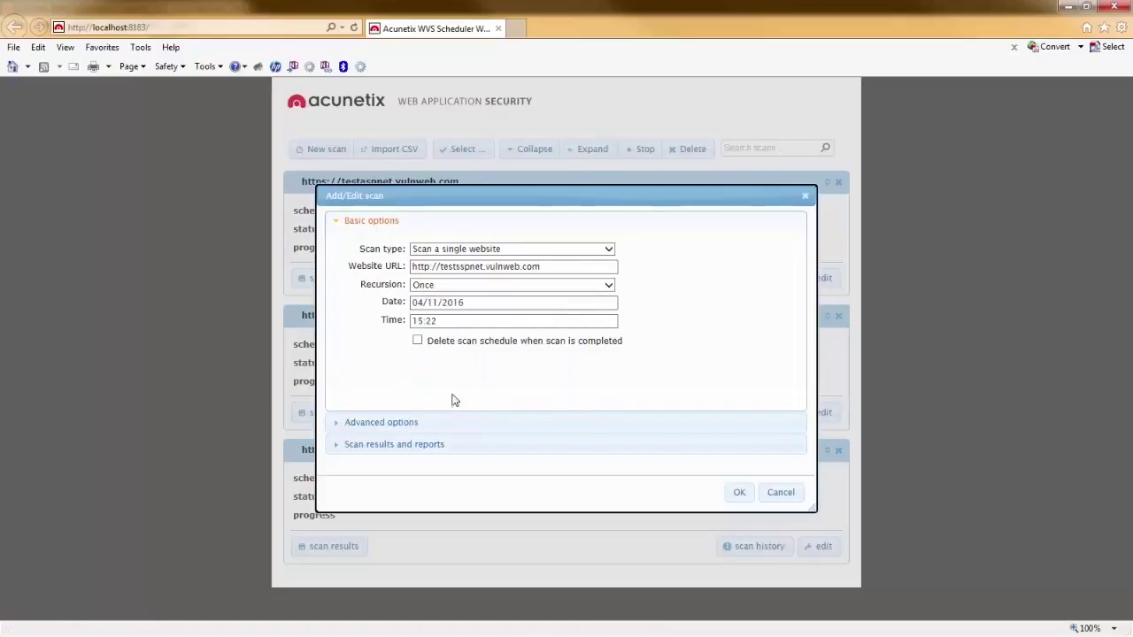
# Step: In the scan's advanced options, keep the Default scanning profile and choose the testaspnet.vulnweb.com.lsr login sequence
pyautogui.click(396, 422)
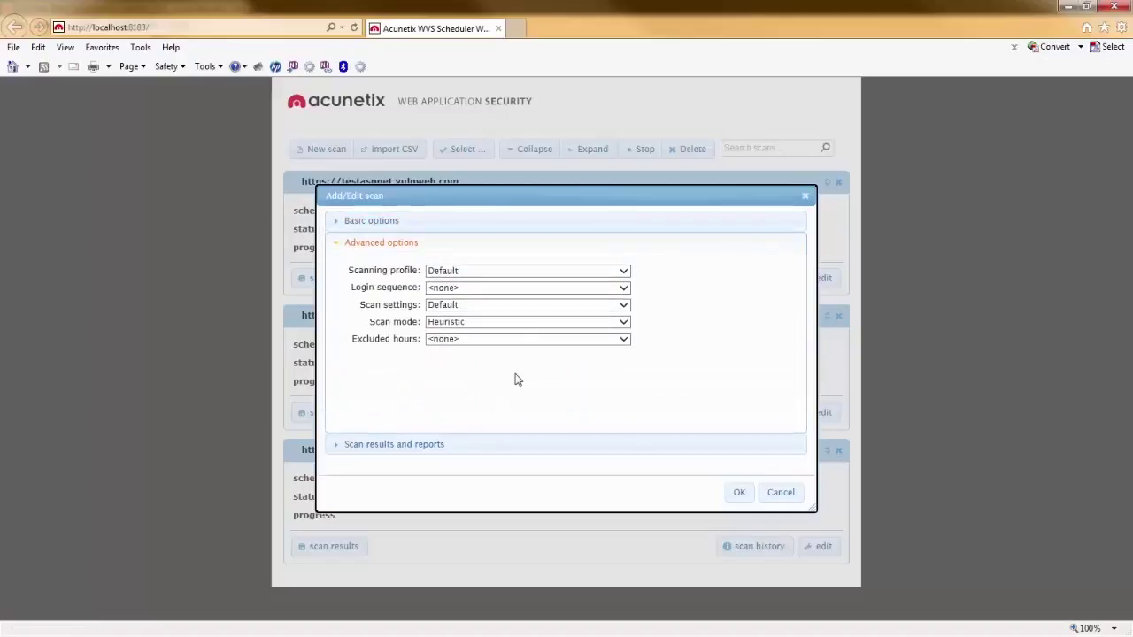
pyautogui.click(435, 274)
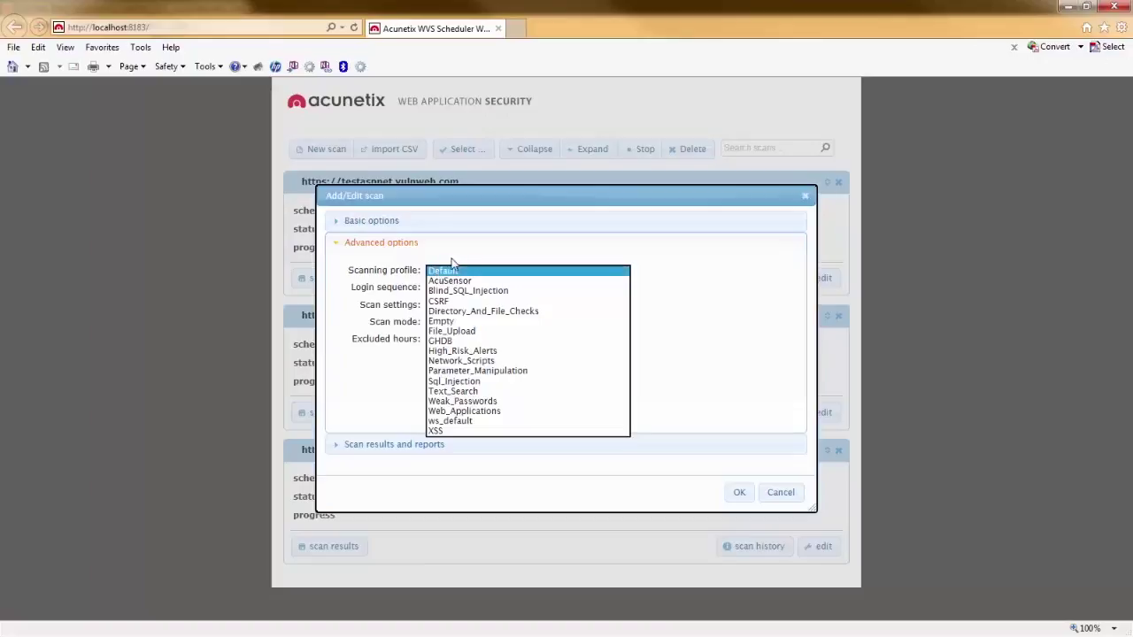
pyautogui.click(452, 262)
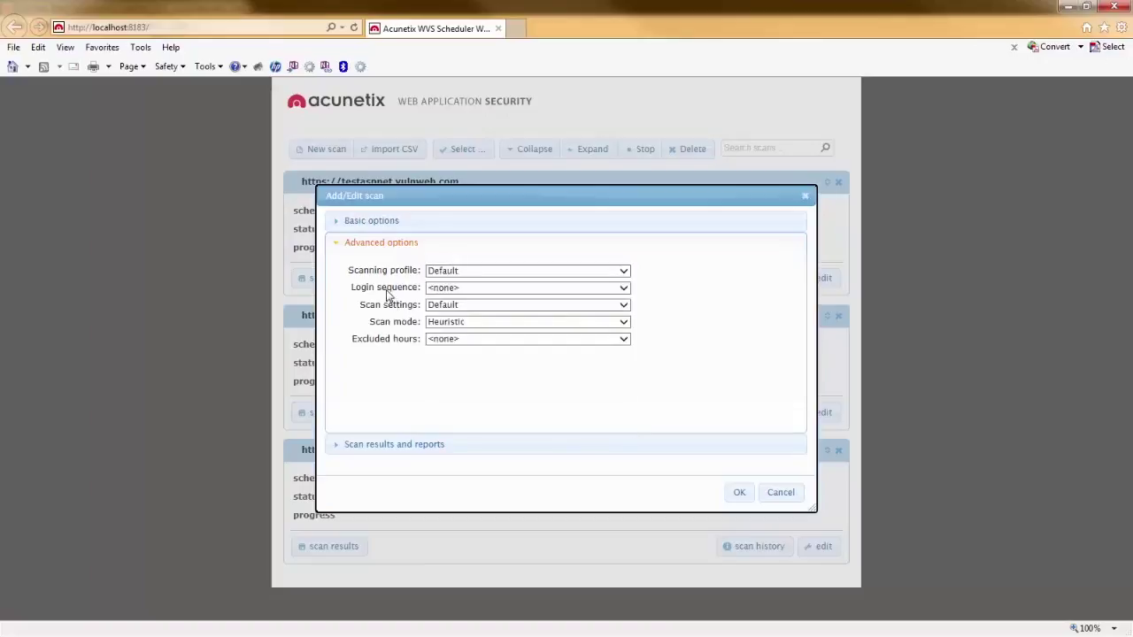
pyautogui.click(449, 290)
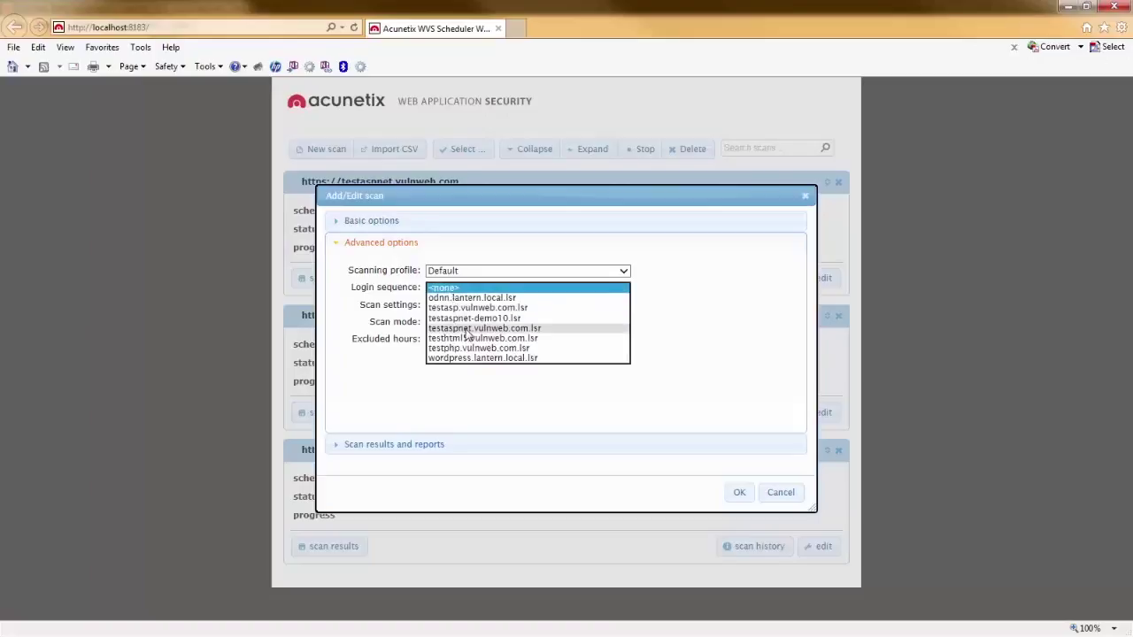
pyautogui.click(469, 327)
# Step: Review the choices for scan settings, scan mode and excluded hours, keeping Default, Heuristic and <none>
pyautogui.click(477, 306)
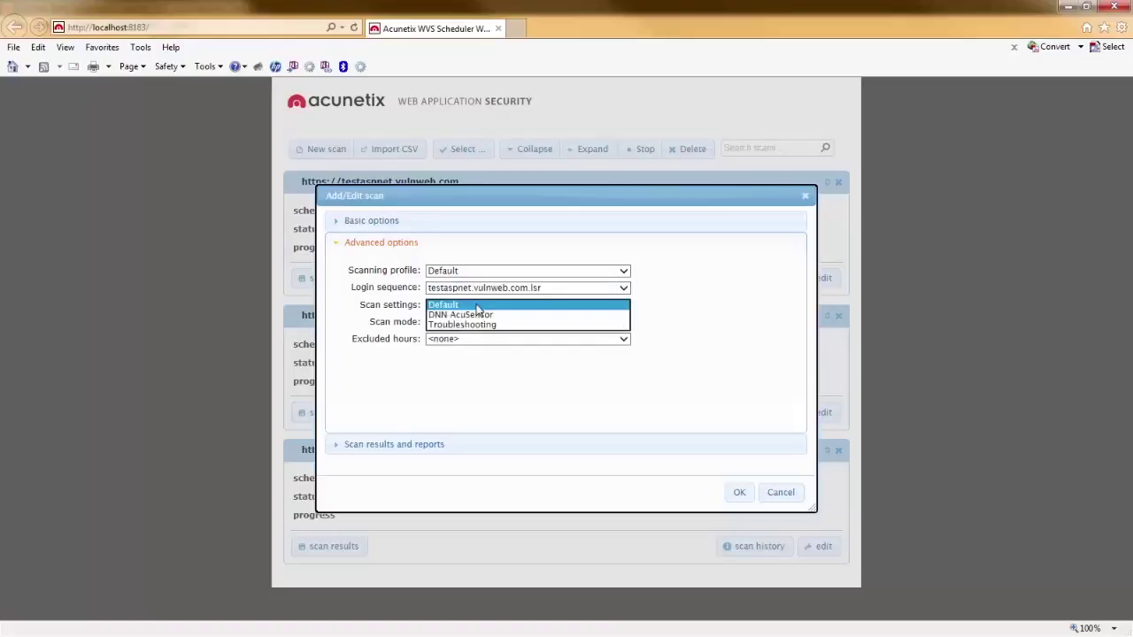
pyautogui.click(477, 306)
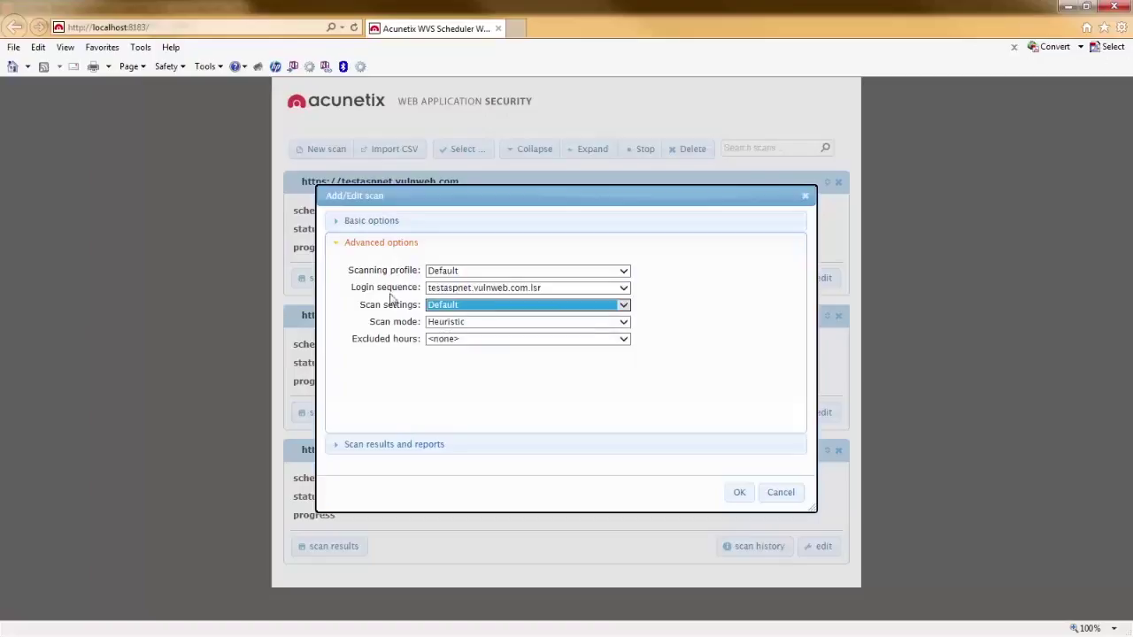
pyautogui.click(368, 304)
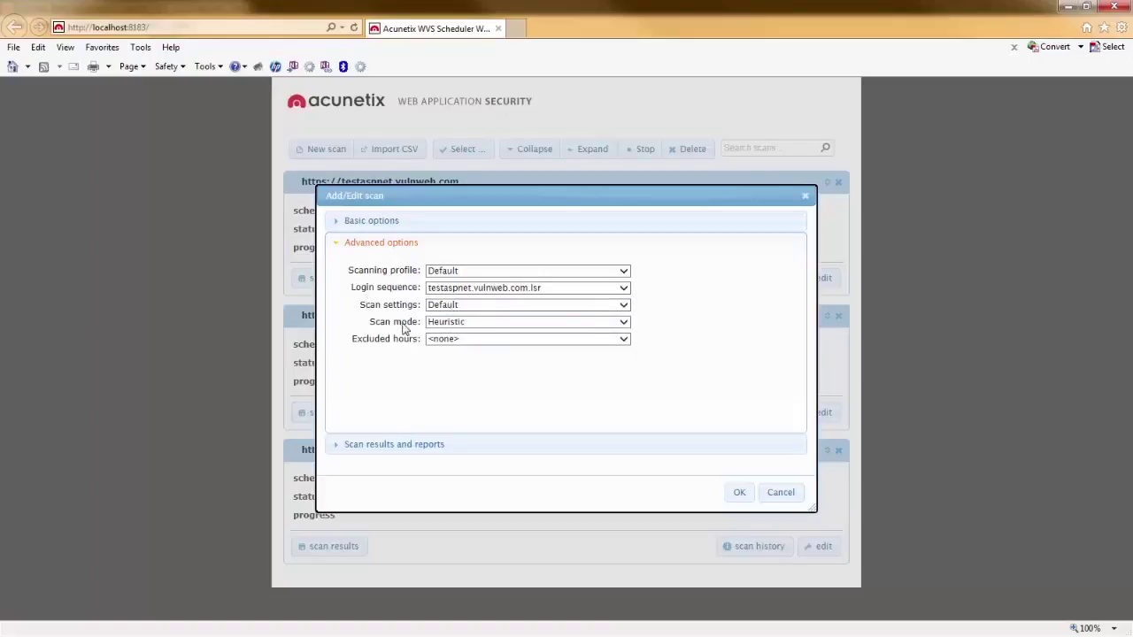
pyautogui.click(444, 324)
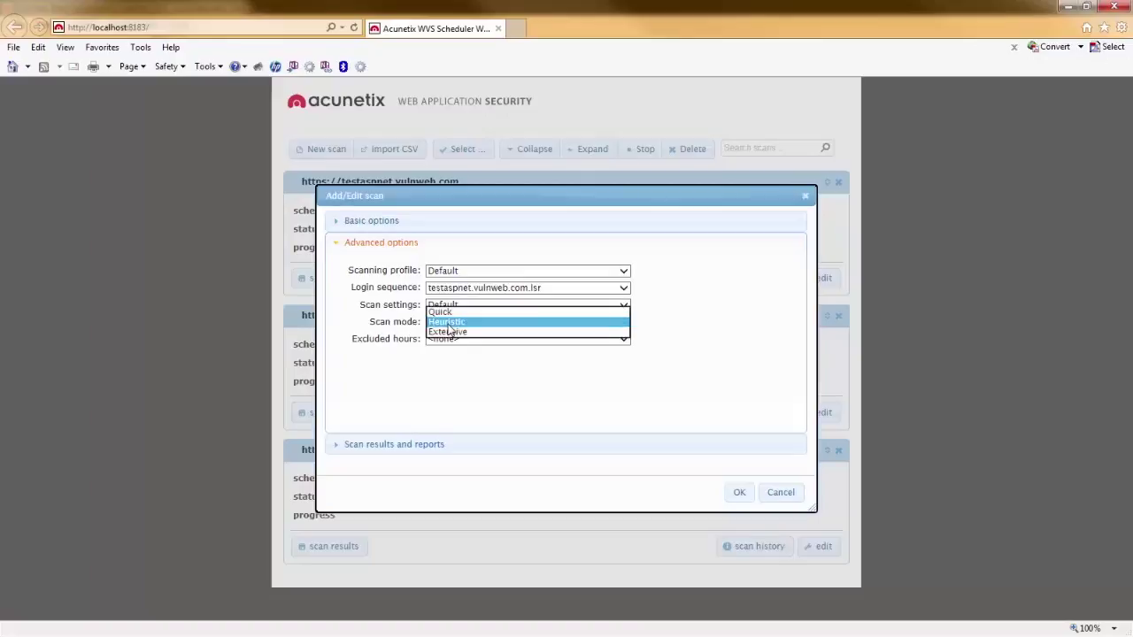
pyautogui.click(396, 326)
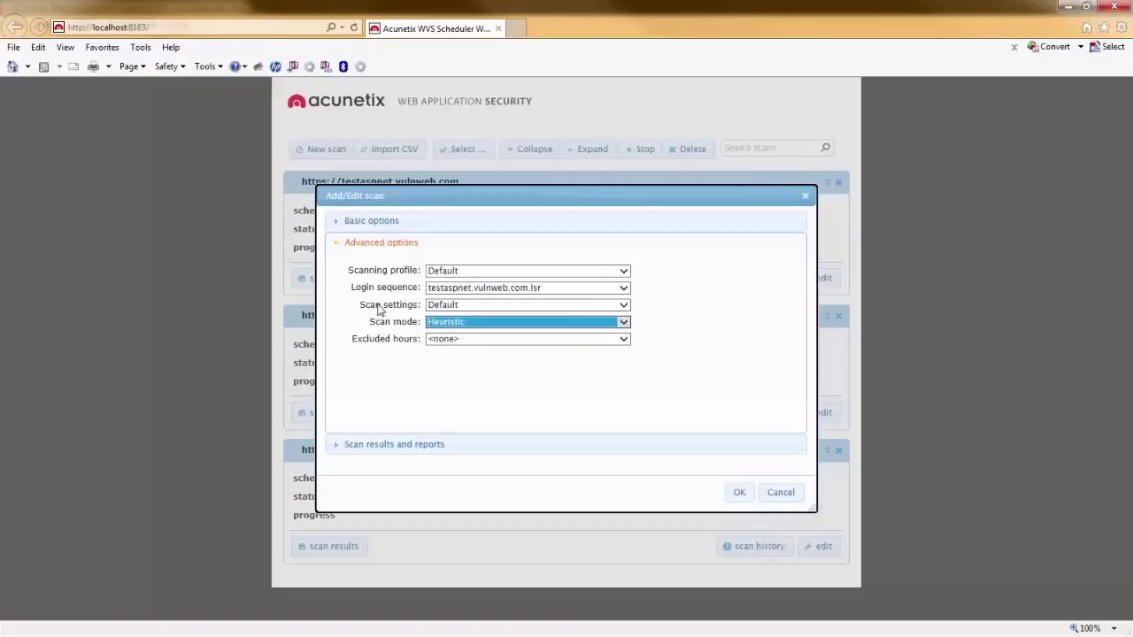
pyautogui.click(431, 308)
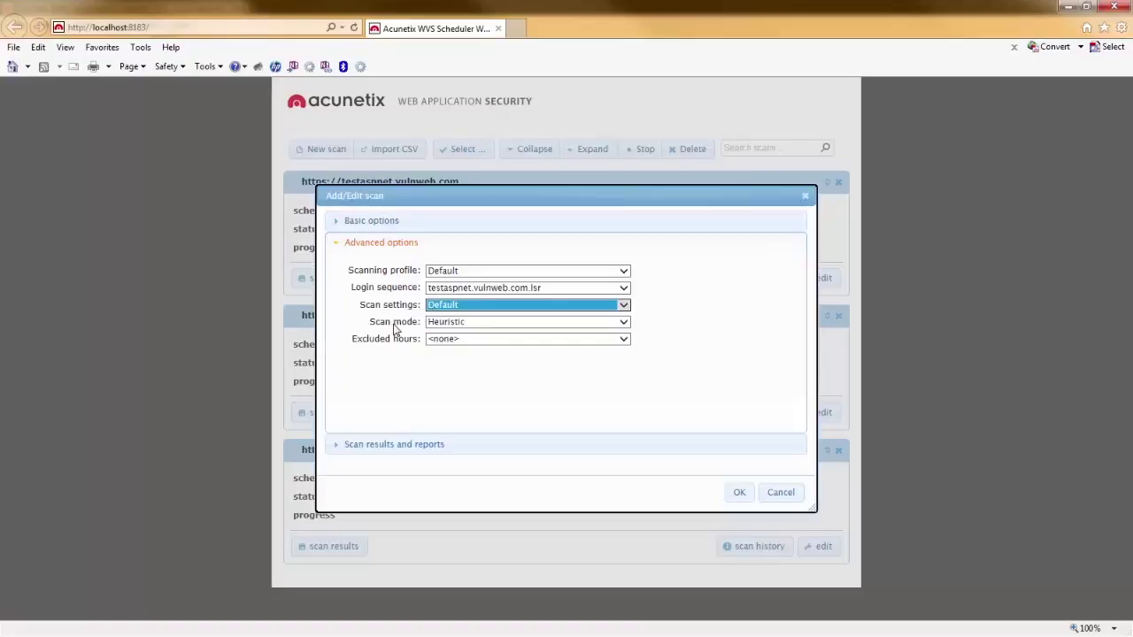
pyautogui.click(461, 344)
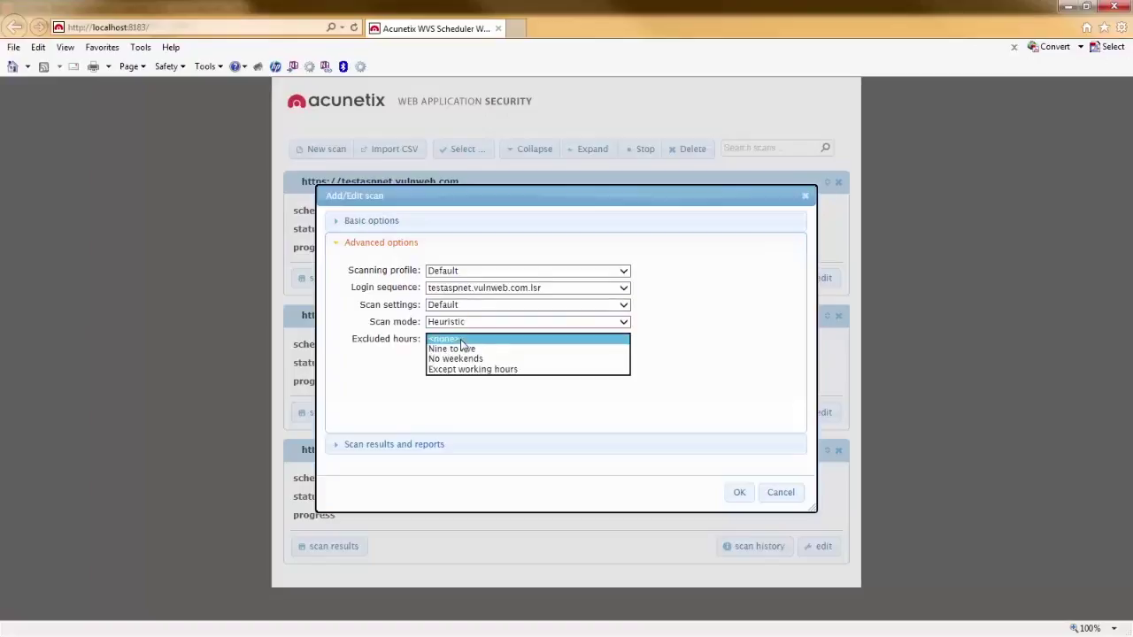
pyautogui.click(373, 342)
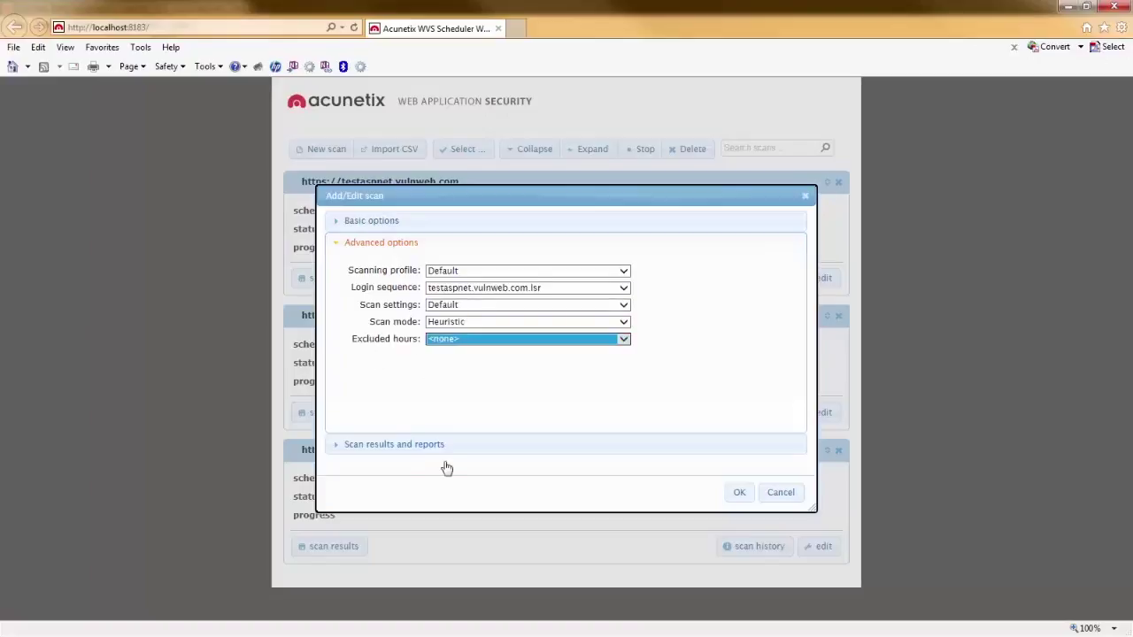
# Step: Keep PDF as report format and Developer Report as template in the scan results options, and save the scheduled scan
pyautogui.click(404, 446)
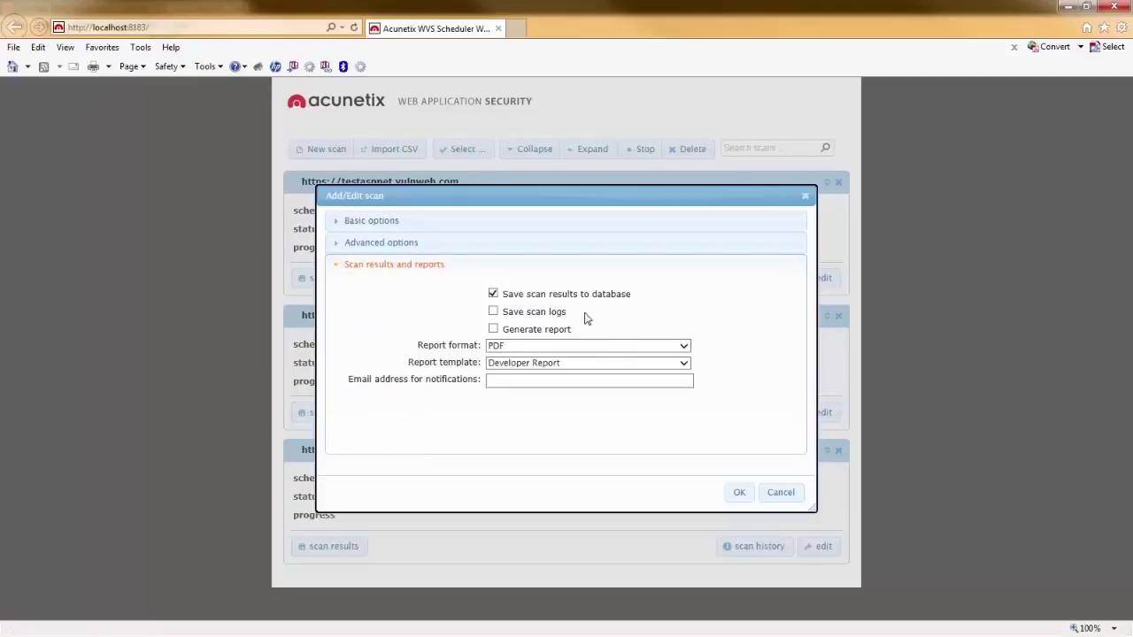
pyautogui.click(527, 347)
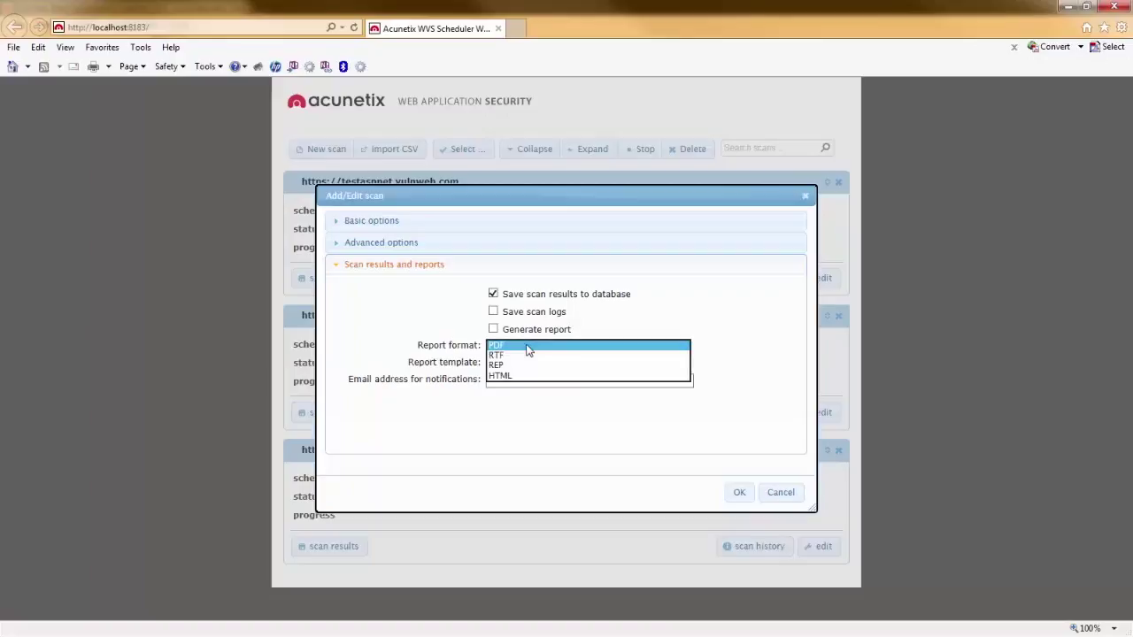
pyautogui.click(528, 346)
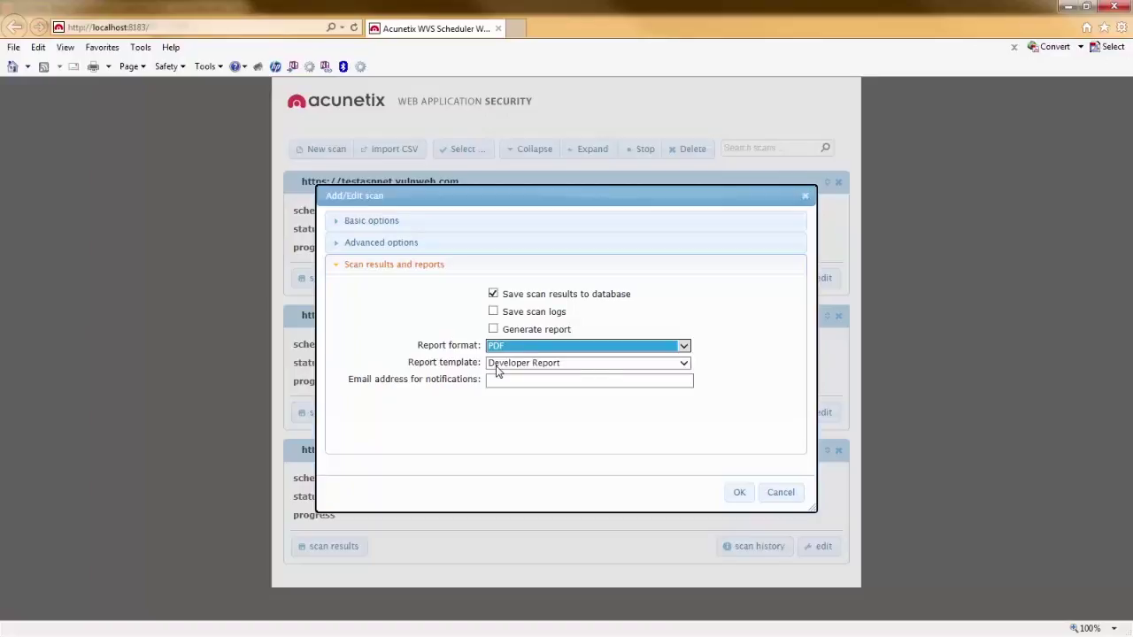
pyautogui.click(498, 372)
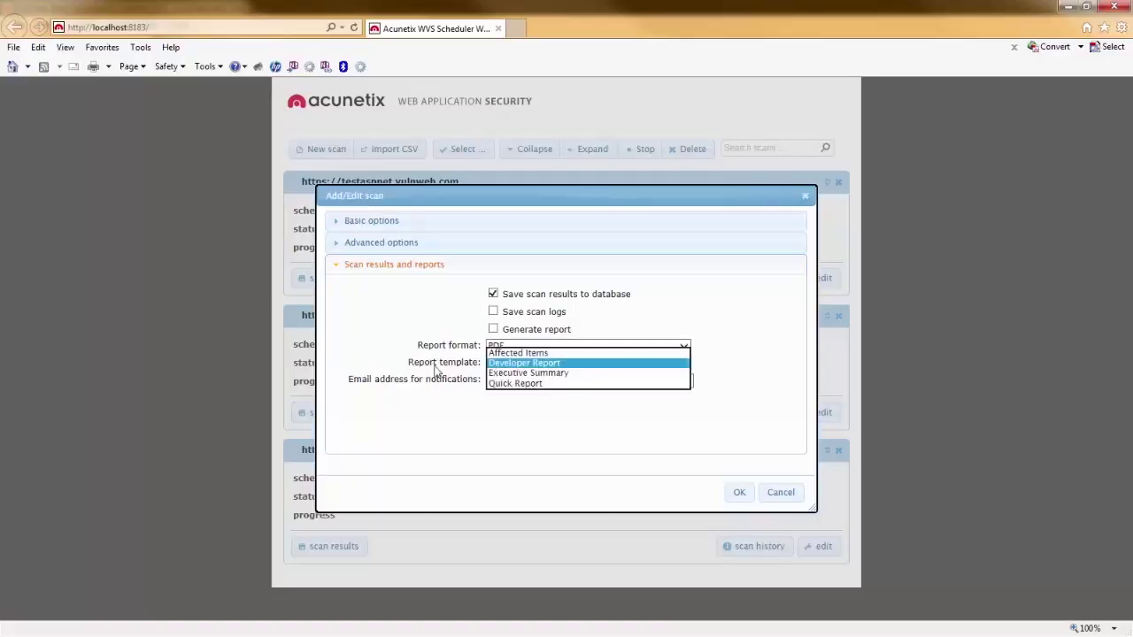
pyautogui.click(427, 418)
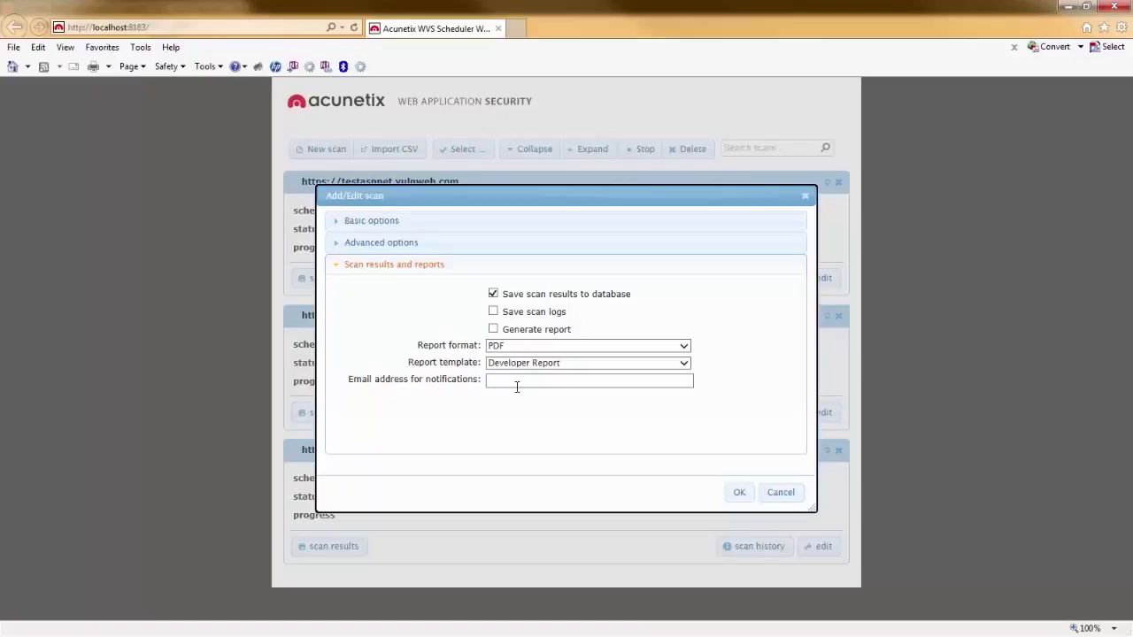
pyautogui.click(739, 494)
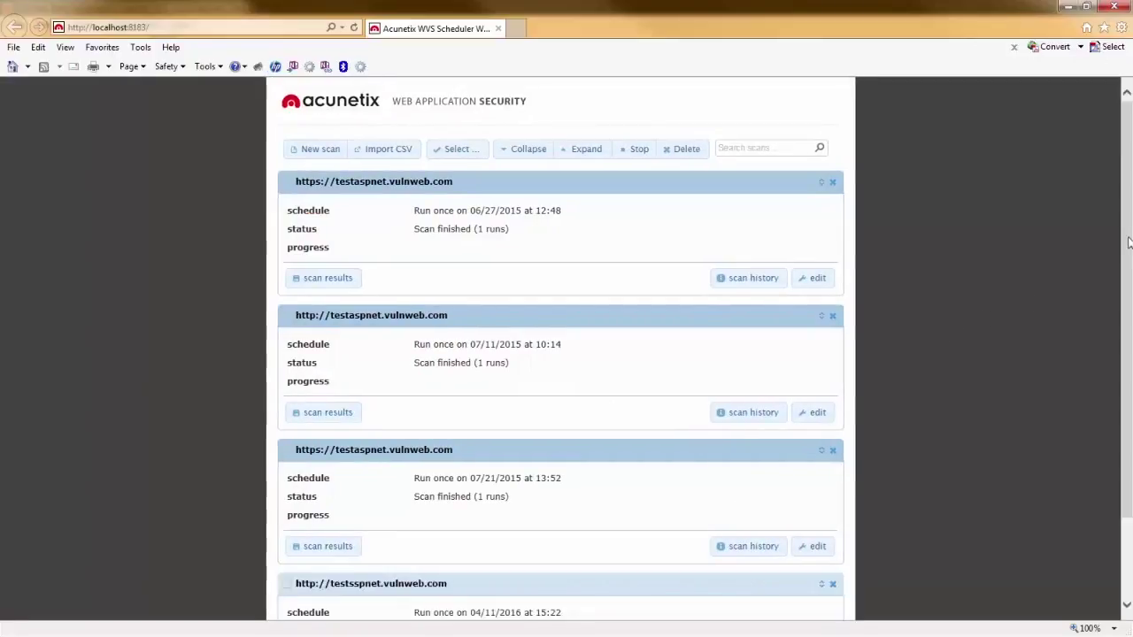
pyautogui.scroll(-2, 1127, 266)
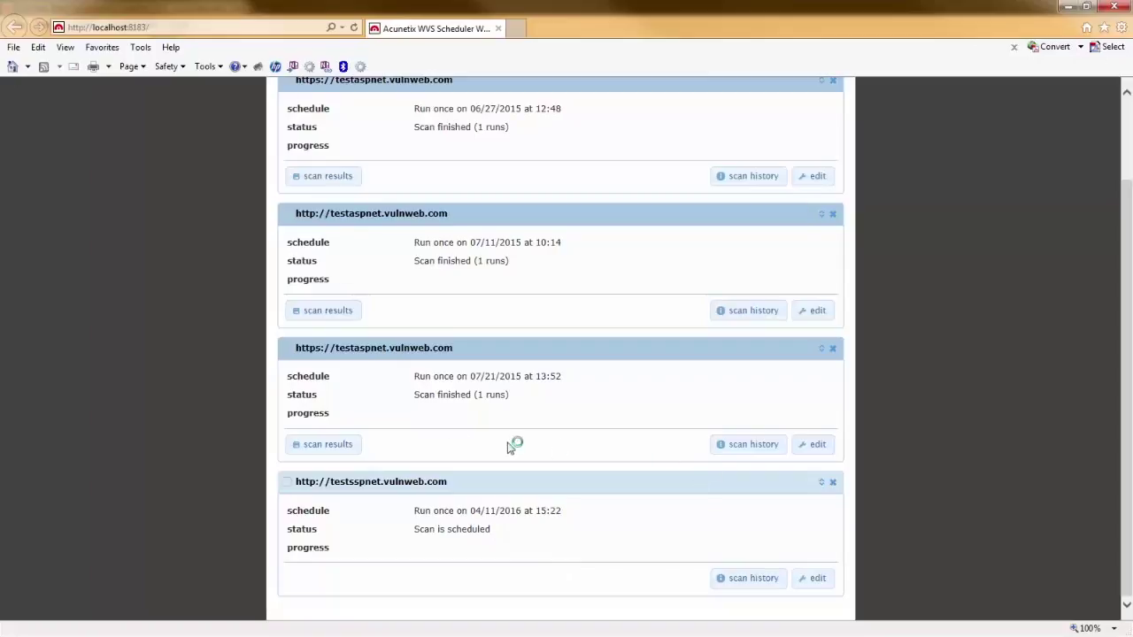
pyautogui.click(332, 450)
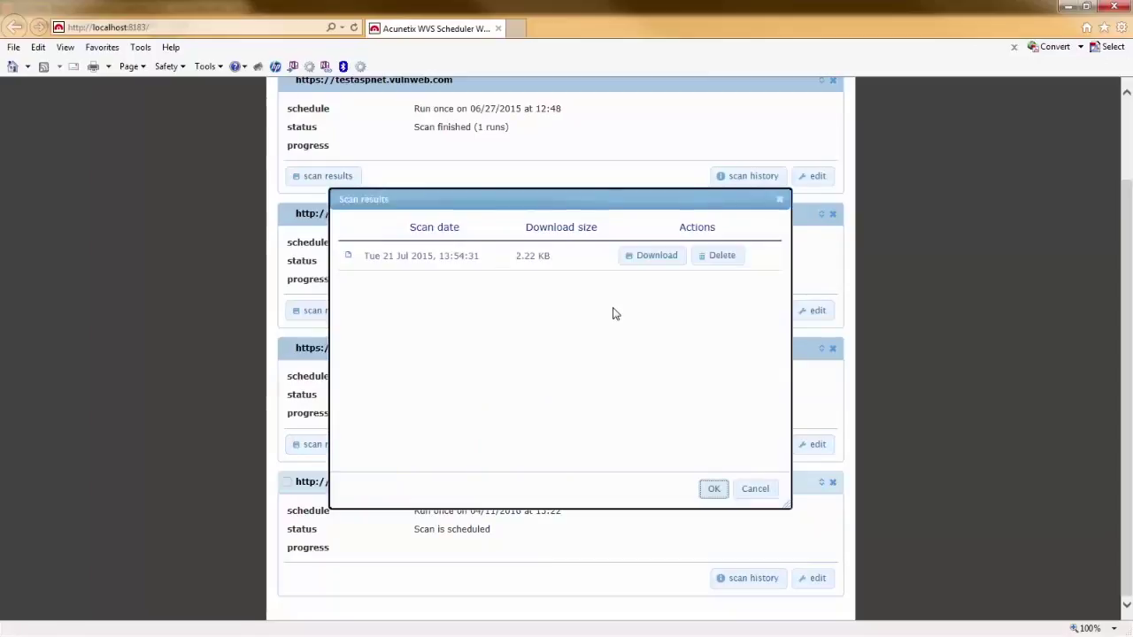
pyautogui.click(660, 258)
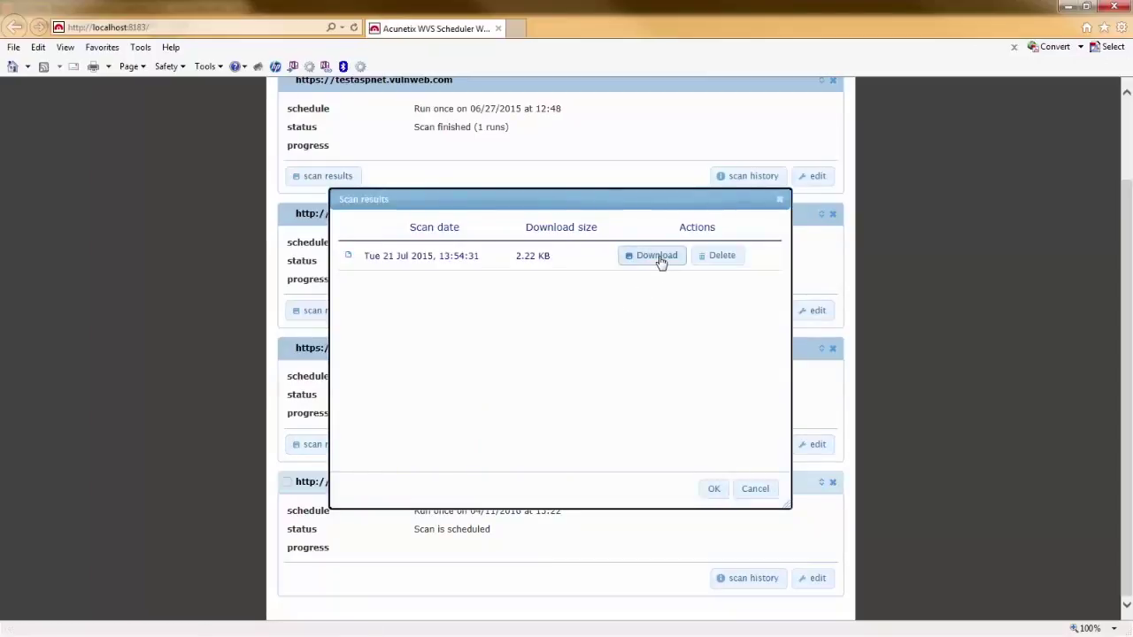